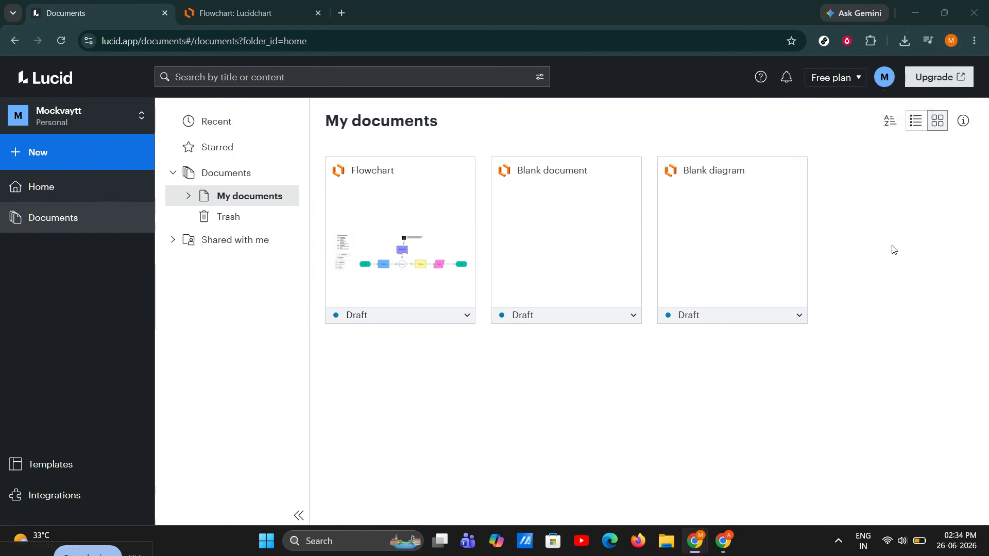
Step: Open the Lucidchart template gallery for a new document and search it for "flowchart"
left_click(100, 149)
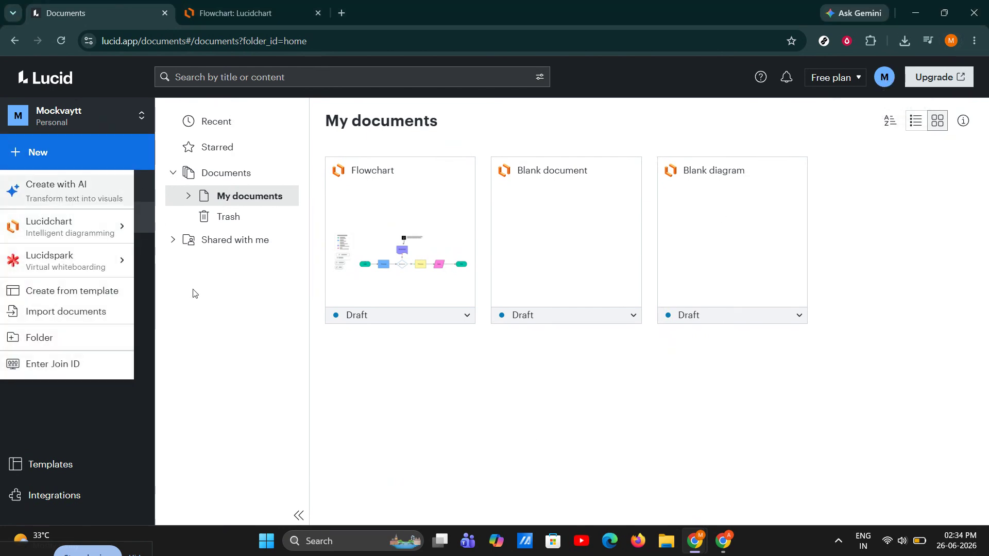
mouse_move(79, 216)
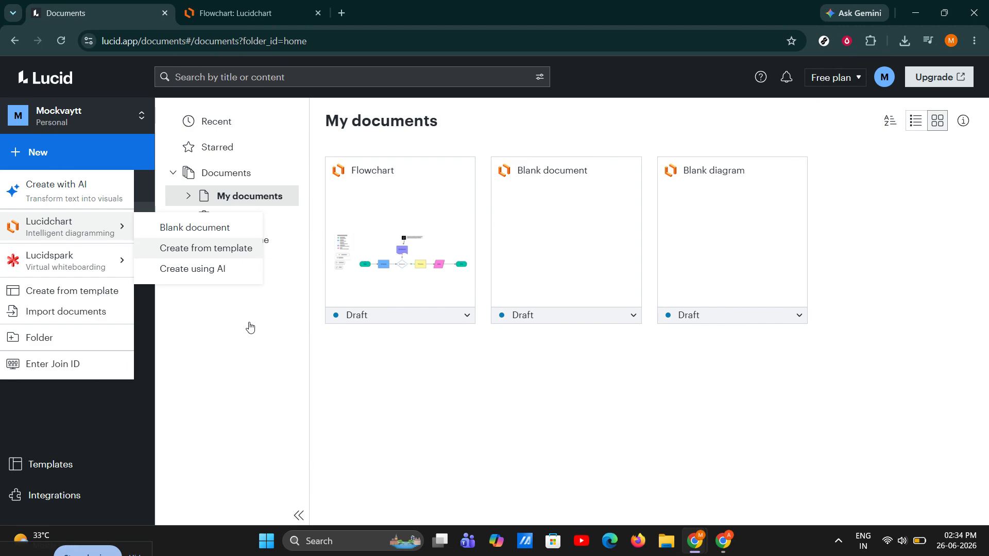
left_click(206, 248)
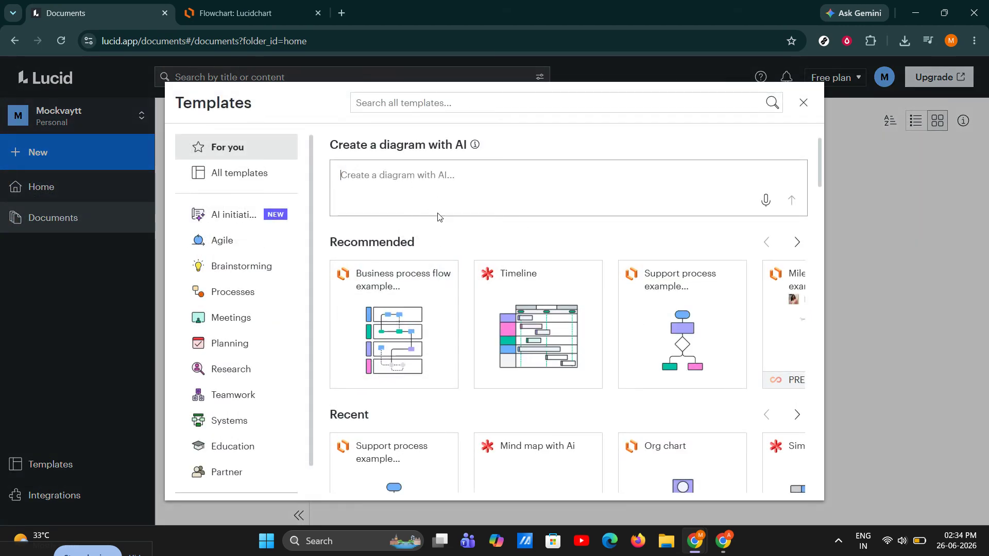
left_click(430, 101)
type("f")
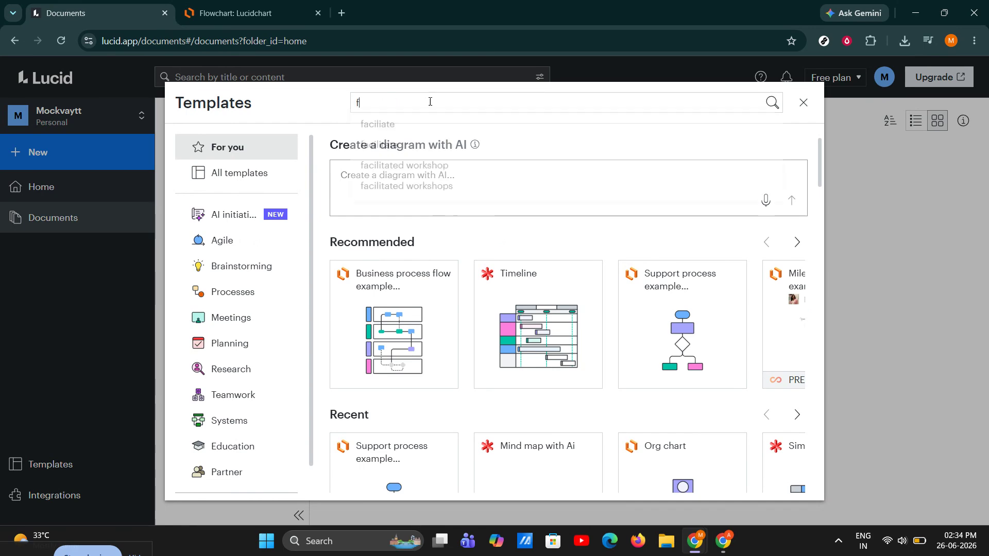
type("lowchart")
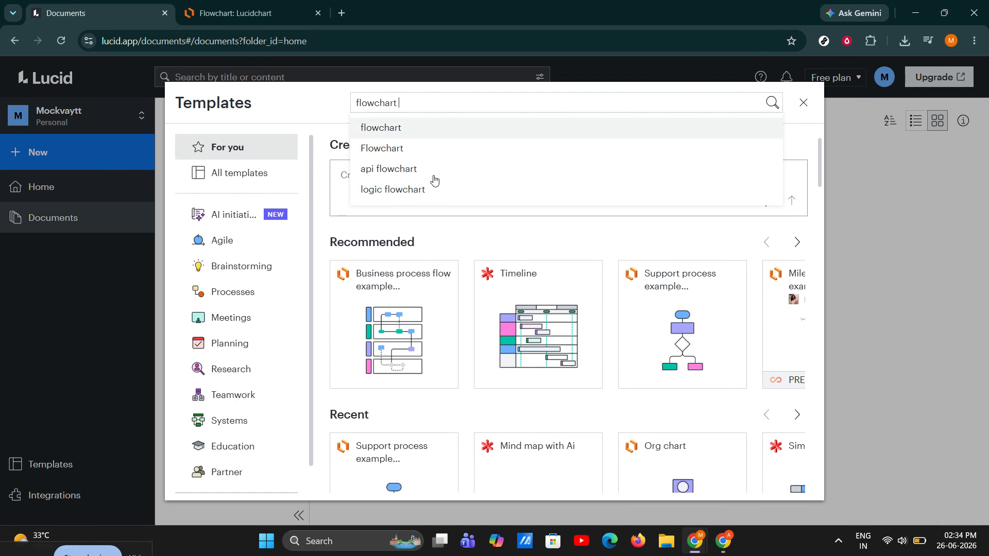
key("Return")
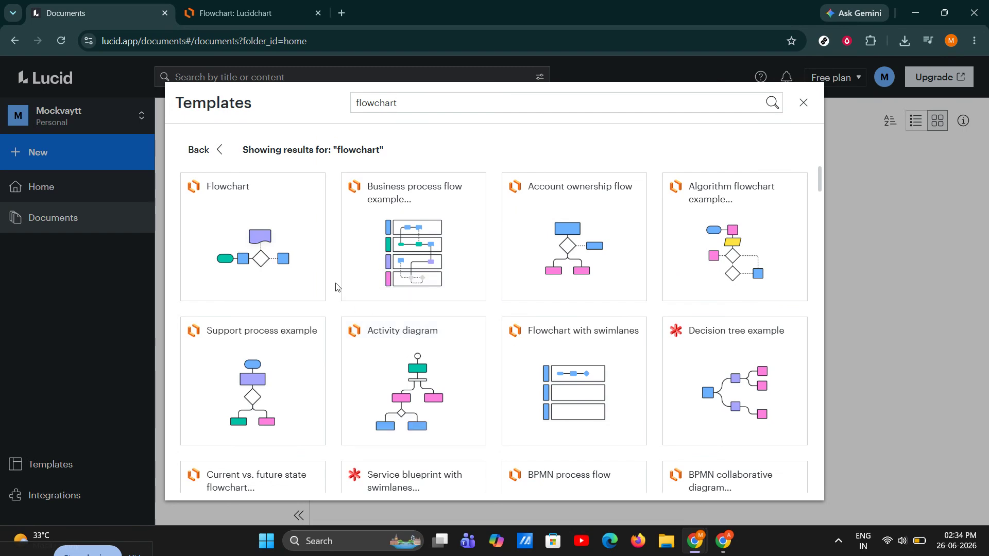
Step: Create a new document from the basic Flowchart template
mouse_move(309, 269)
mouse_move(270, 244)
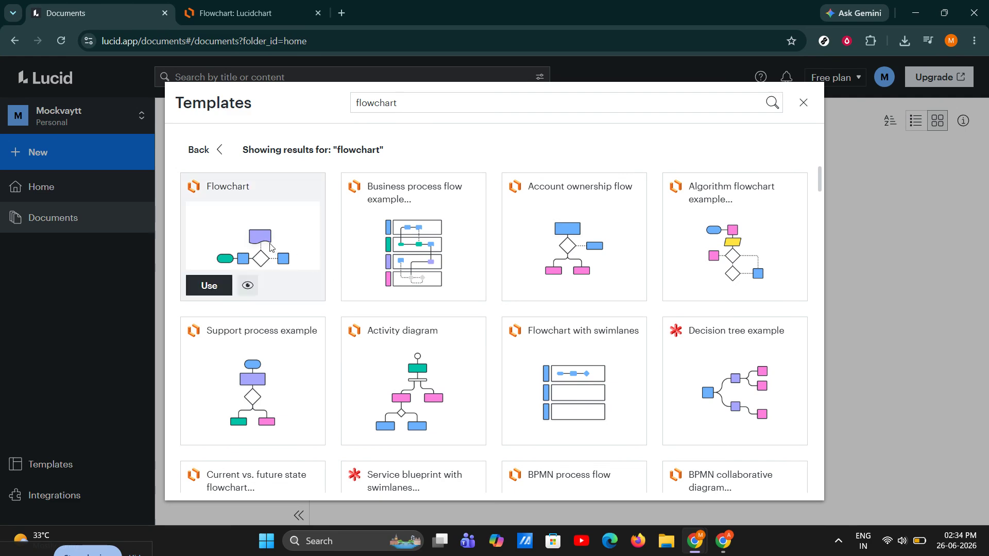
left_click(221, 290)
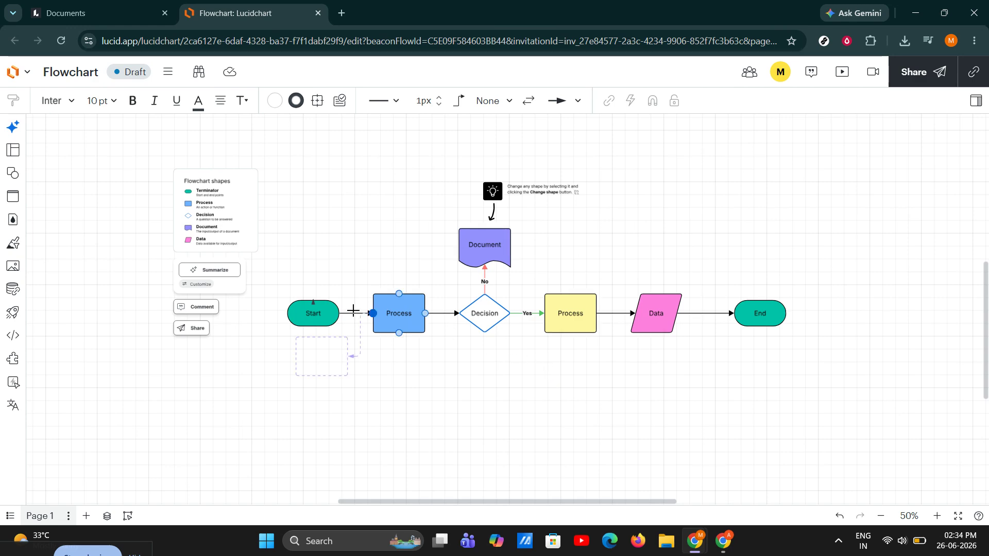
left_click(411, 314)
double_click(411, 314)
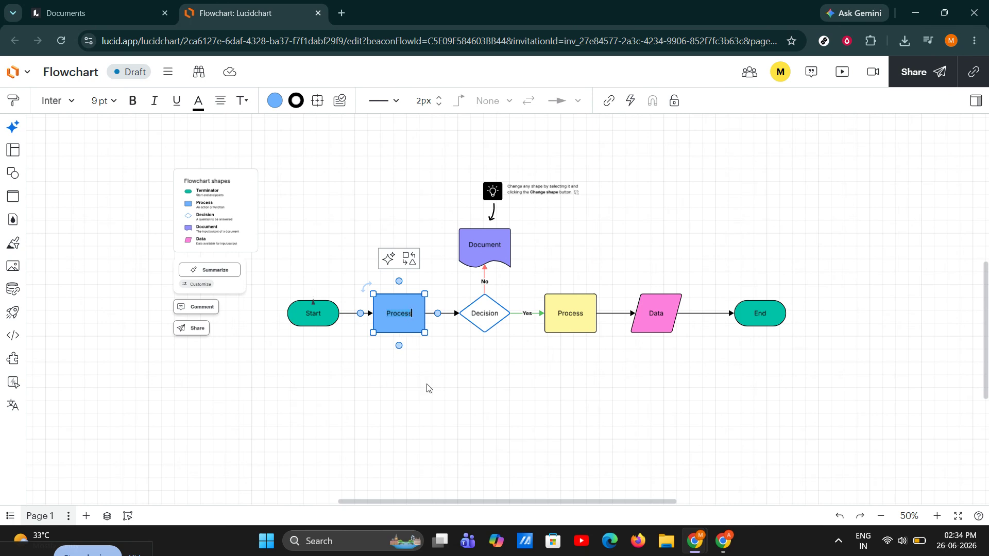
left_click(427, 387)
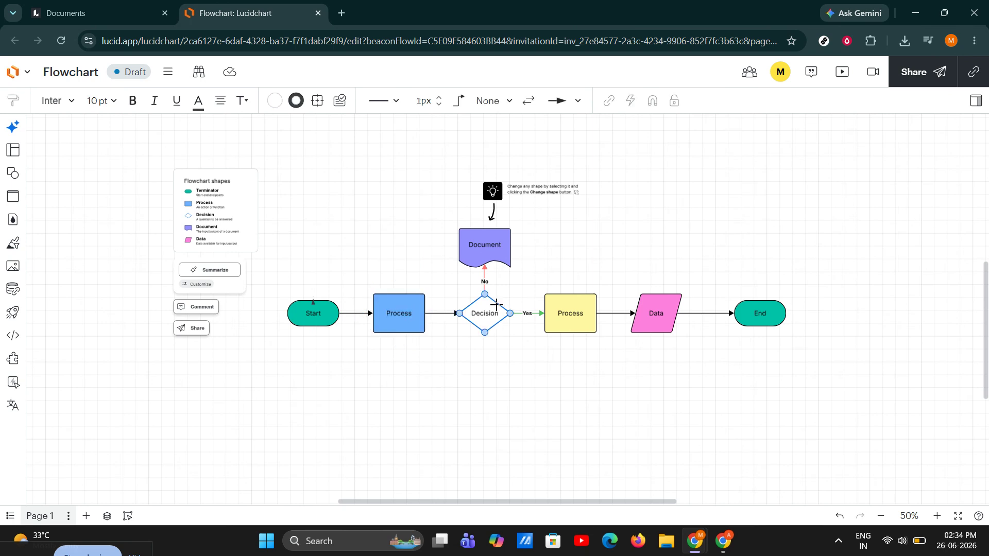
double_click(482, 333)
left_click(491, 380)
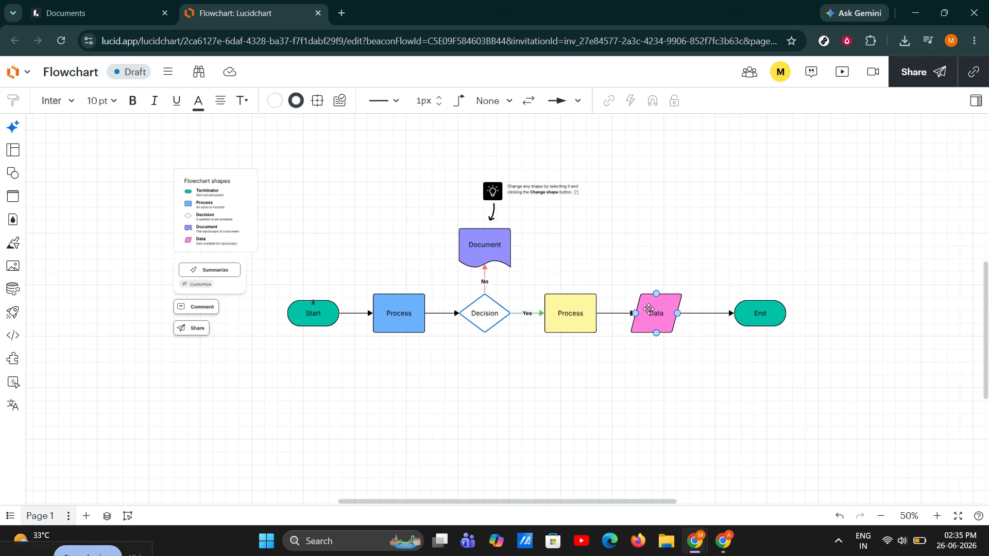
Step: Show the shape library beside the flowchart
left_click(12, 174)
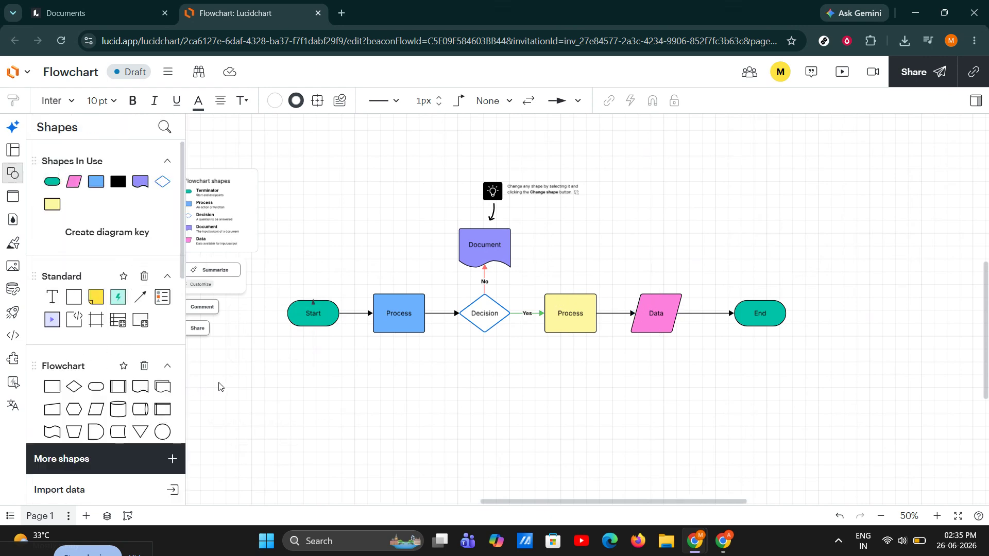
Step: Delete the End shape from the flowchart and undo the deletion
left_click(766, 314)
key("Delete")
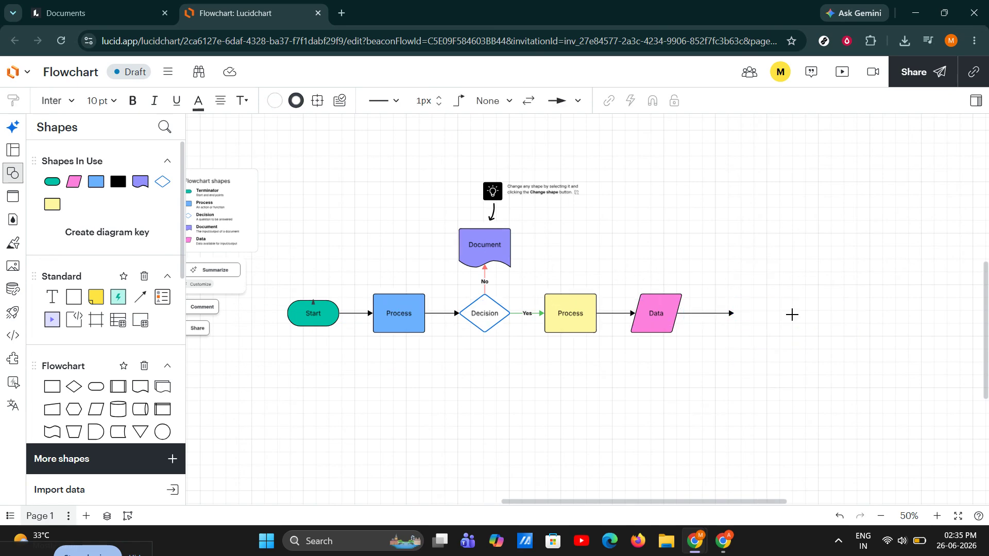
key("ctrl+z")
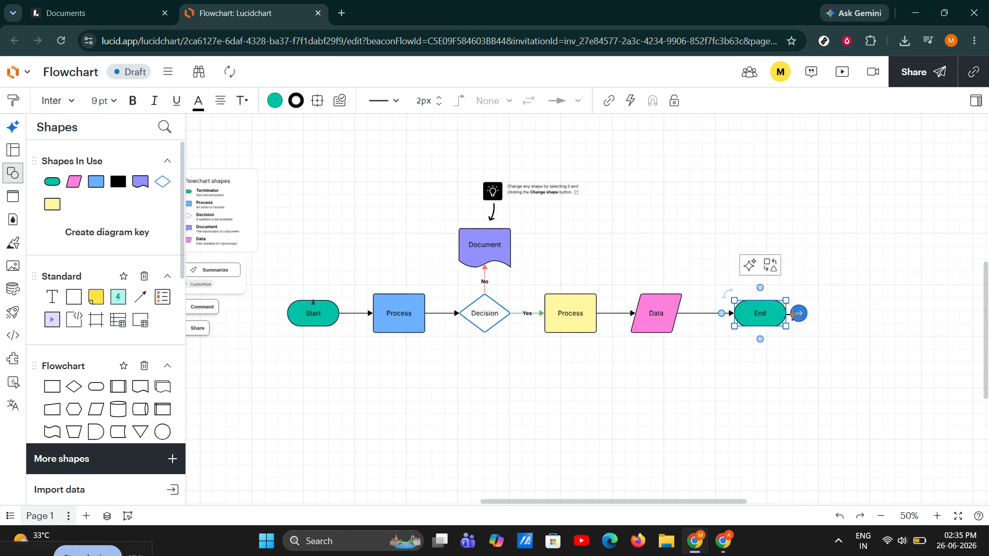
left_click(838, 251)
Step: Move the End and Data shapes slightly to the right along the main flow line
left_click_drag(762, 316, 781, 315)
left_click_drag(644, 322, 662, 321)
left_click(597, 341)
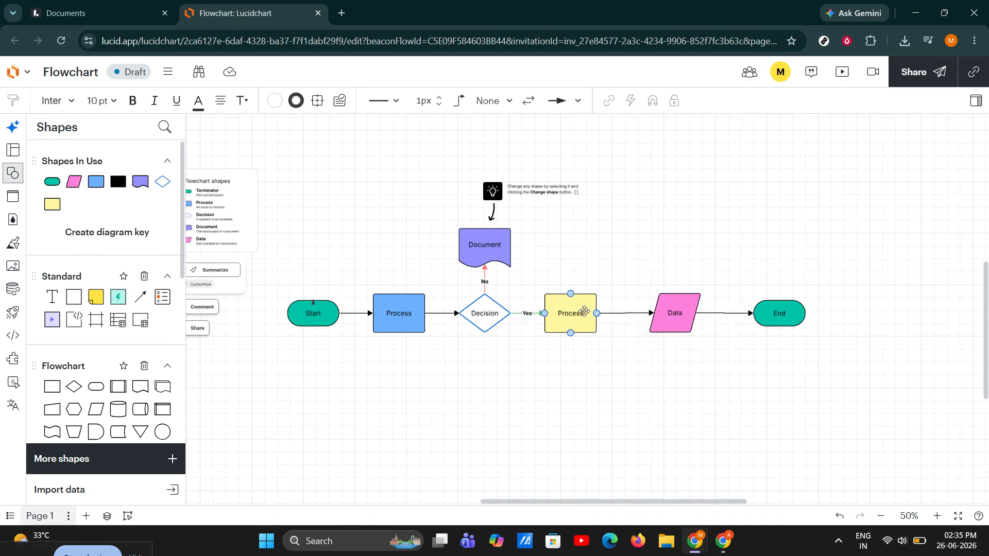
left_click_drag(584, 311, 586, 310)
Step: Draw a connector out from the right side of the End shape and undo it
left_click(775, 320)
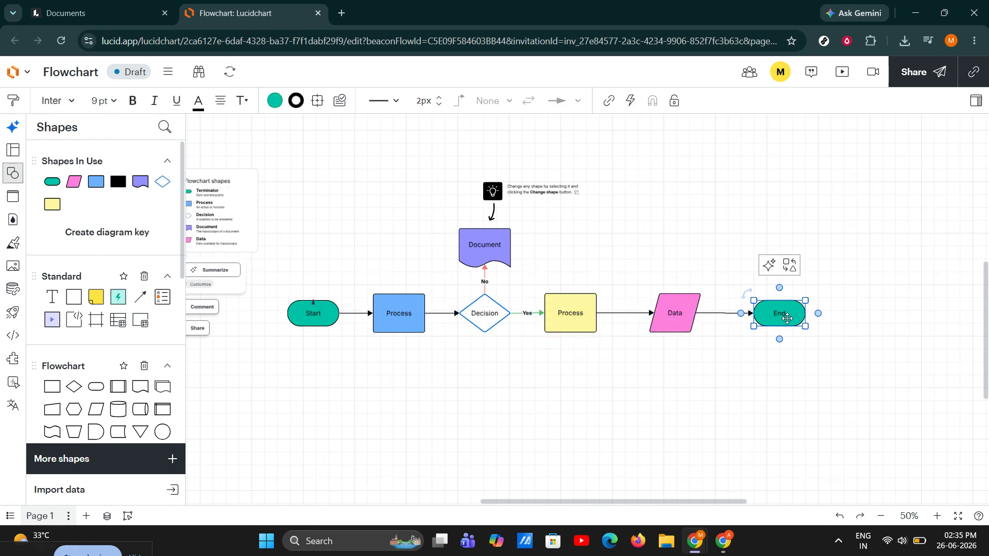
left_click_drag(805, 313, 869, 313)
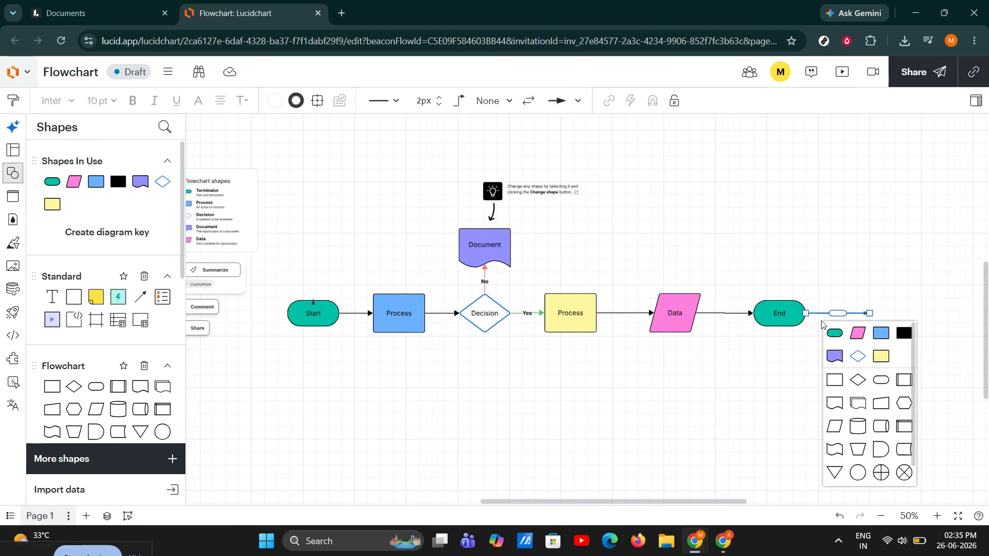
left_click(866, 261)
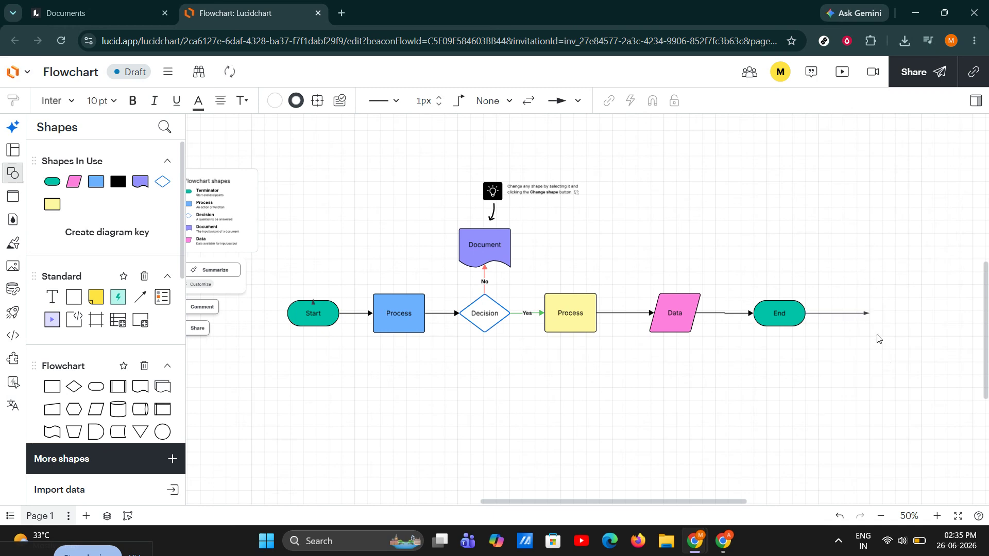
key("ctrl+z")
Step: View the fill color and line color options for the pink Data shape
left_click(576, 385)
left_click_drag(316, 386, 335, 382)
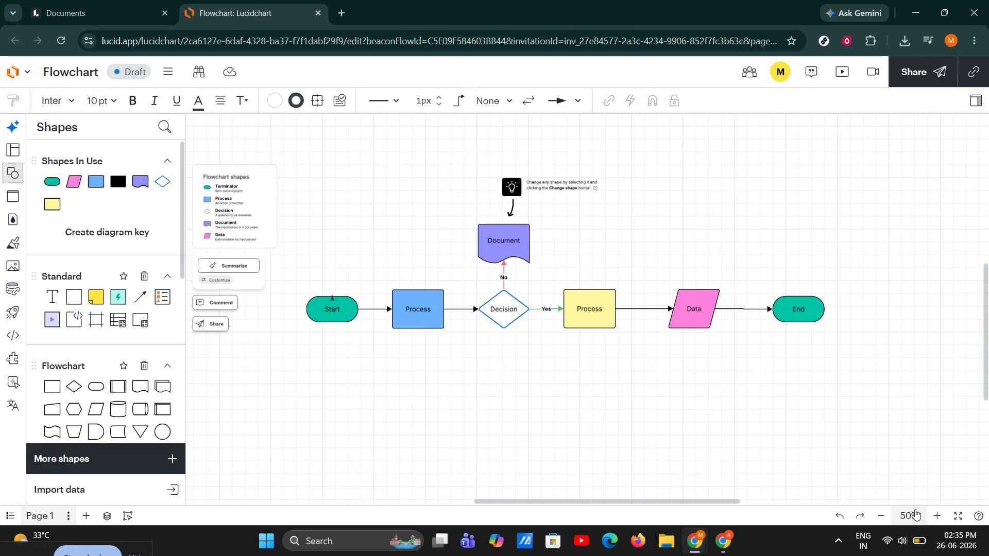
left_click(937, 515)
left_click(765, 314)
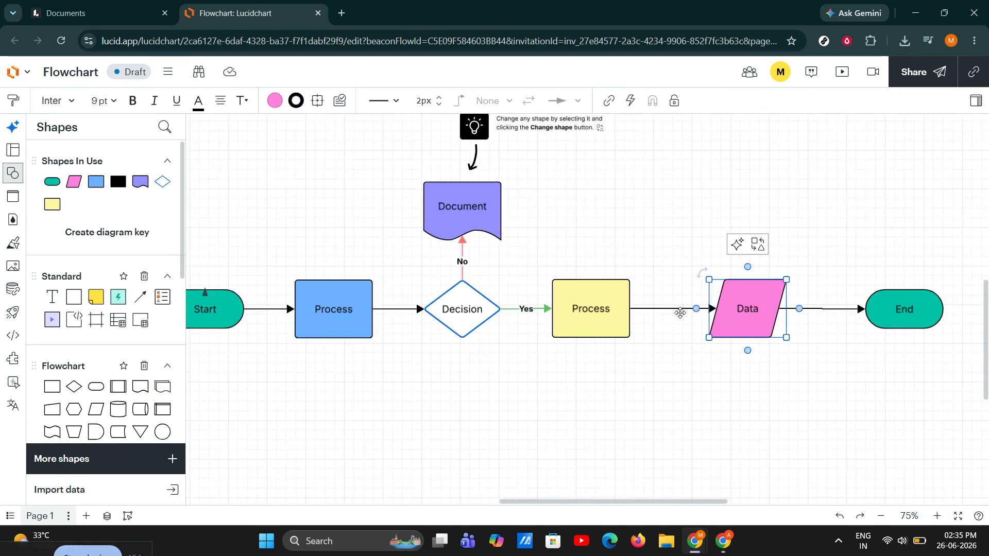
left_click(274, 100)
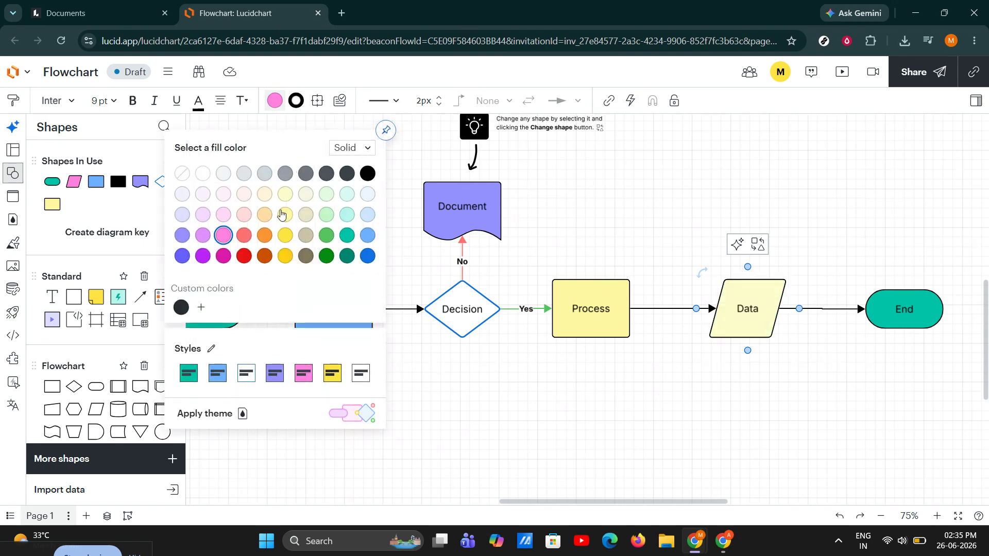
left_click(296, 101)
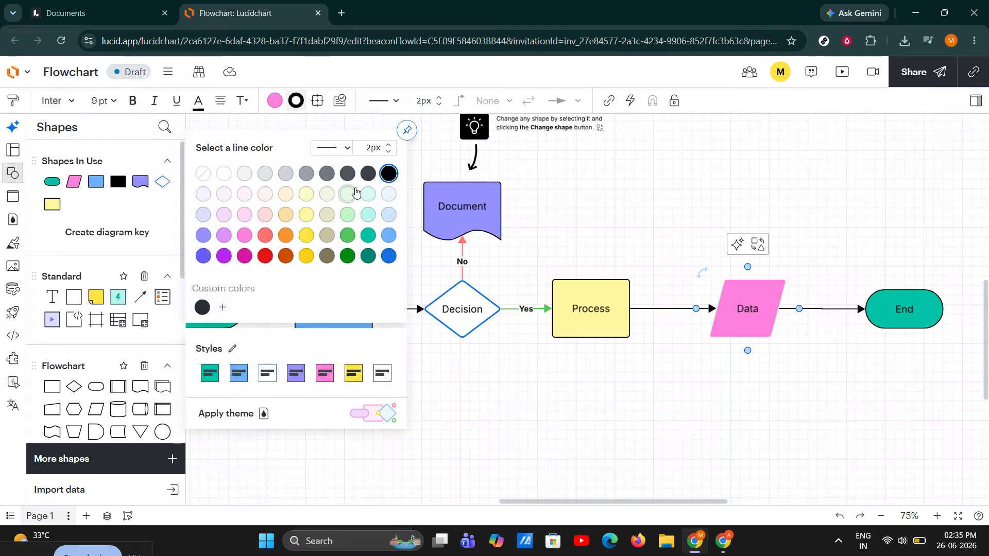
left_click(345, 124)
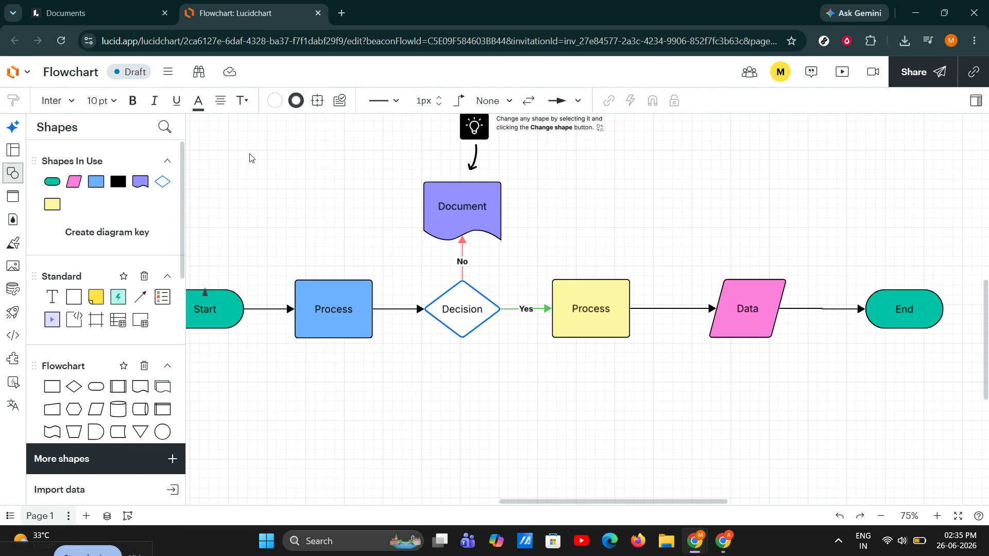
Step: Widen the yellow Process shape toward the Data shape
left_click(586, 280)
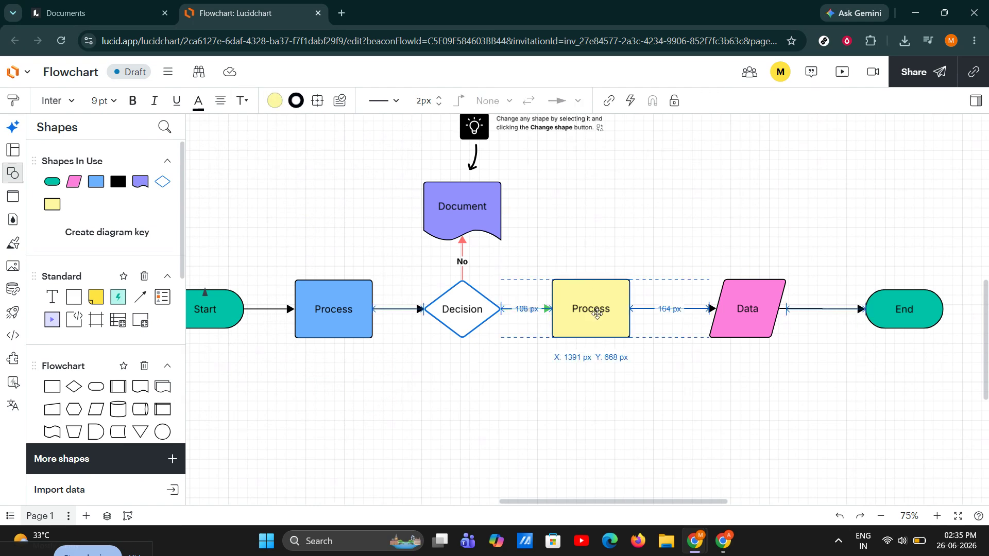
left_click_drag(630, 338, 663, 340)
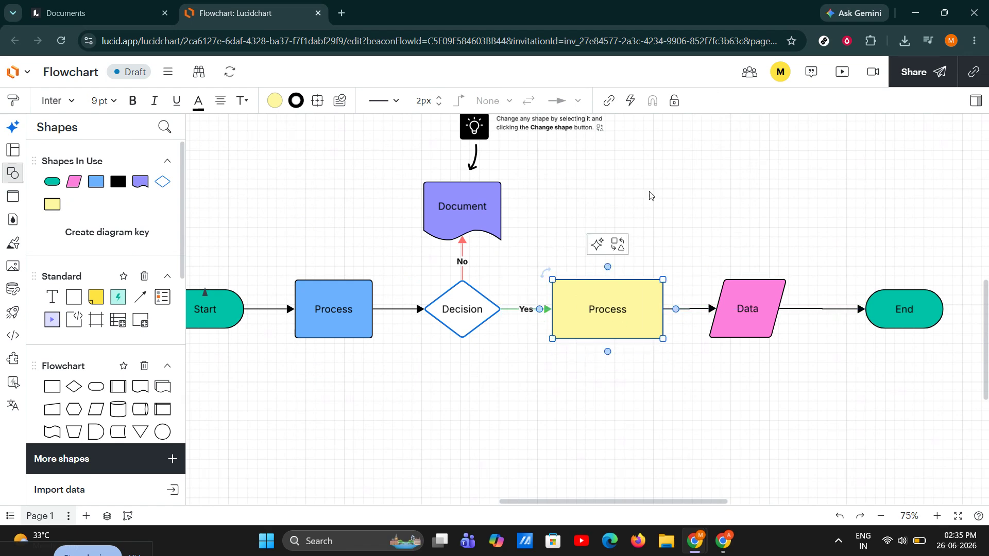
left_click(681, 289)
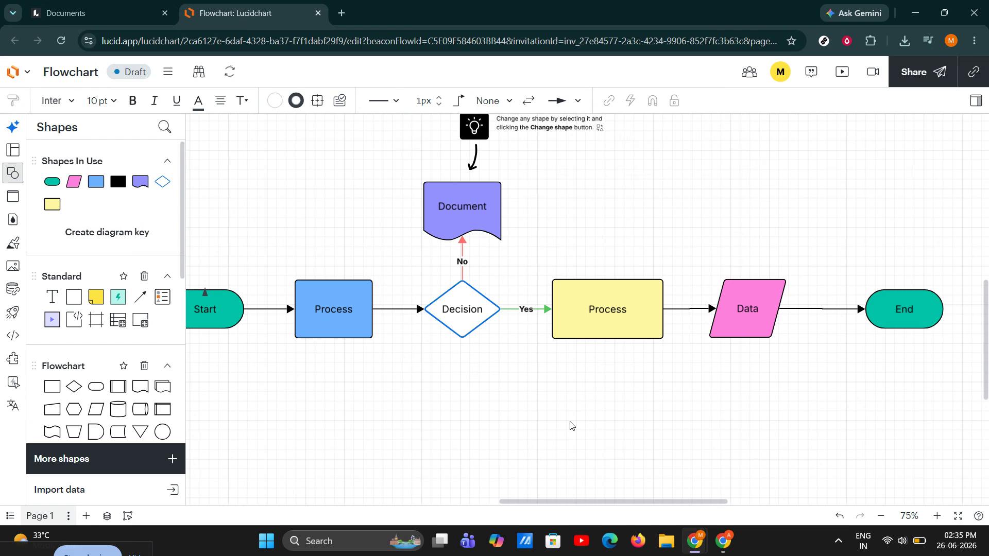
Step: Look through the standard shape libraries that can be added to the document
scroll(409, 434, "down", 10)
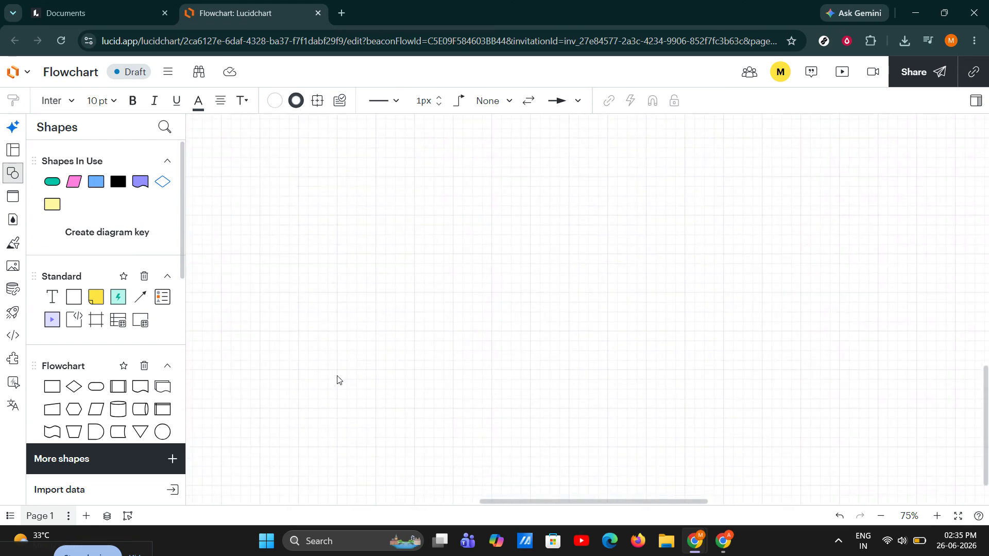
scroll(101, 252, "down", 3)
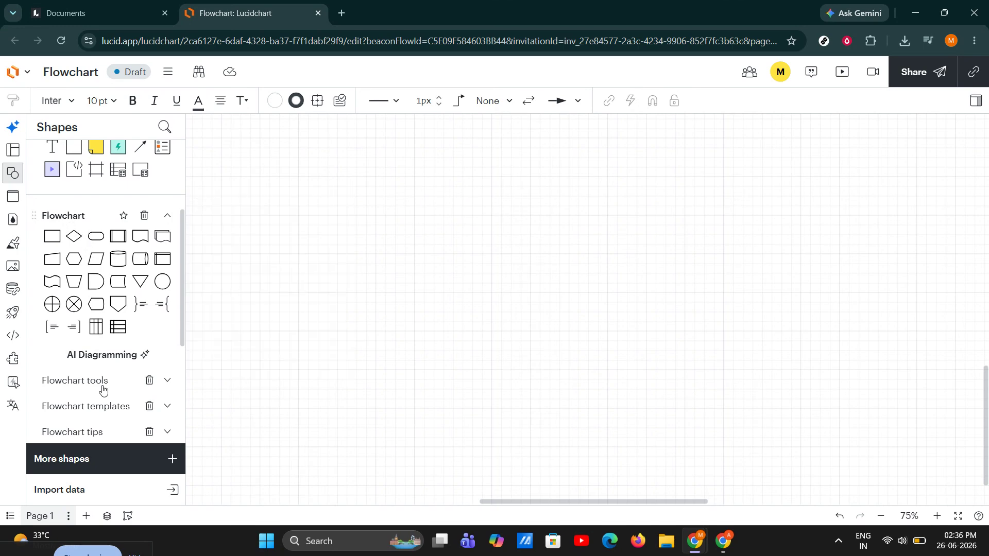
left_click(126, 464)
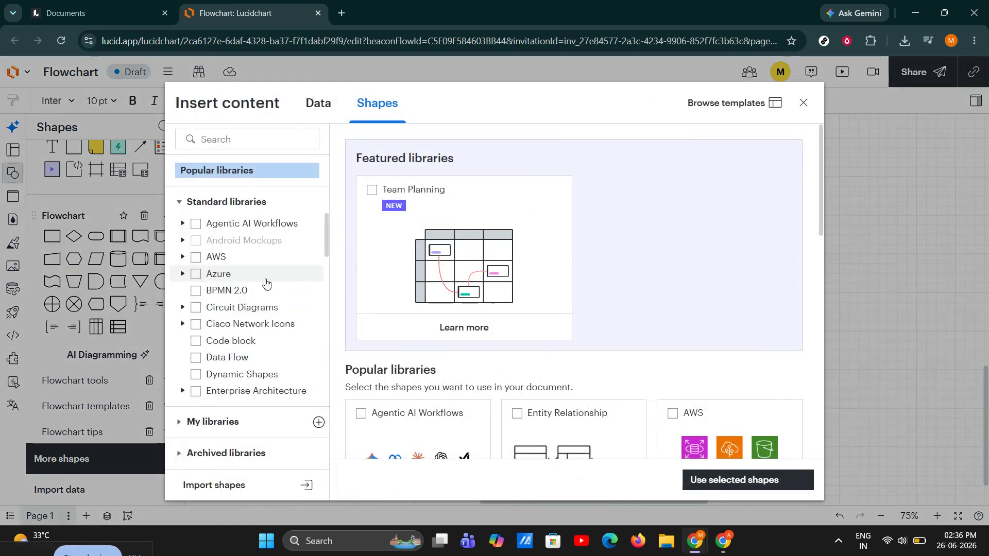
scroll(242, 309, "down", 3)
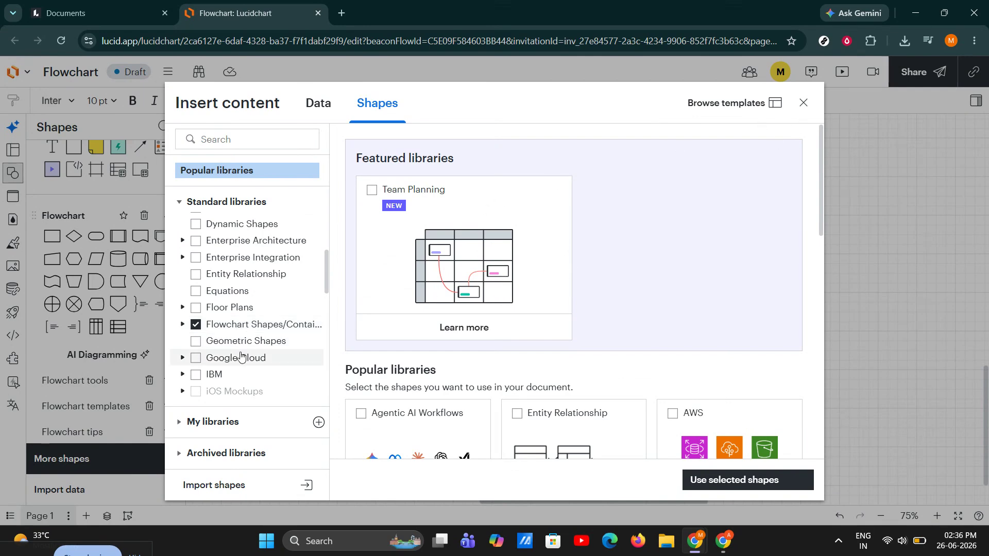
left_click(803, 102)
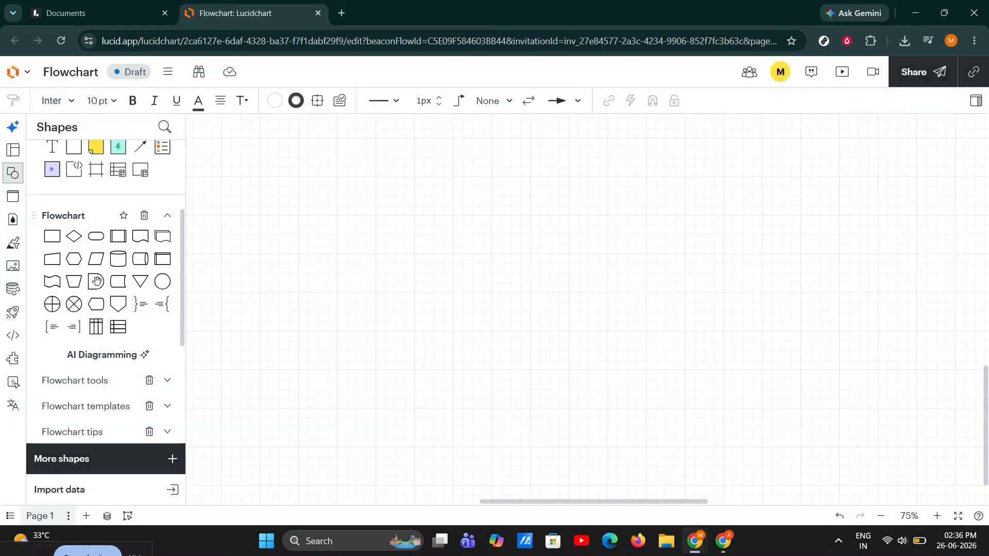
Step: Place a Terminator shape from the Flowchart library on the empty canvas, with a Decision shape to its right
mouse_move(74, 245)
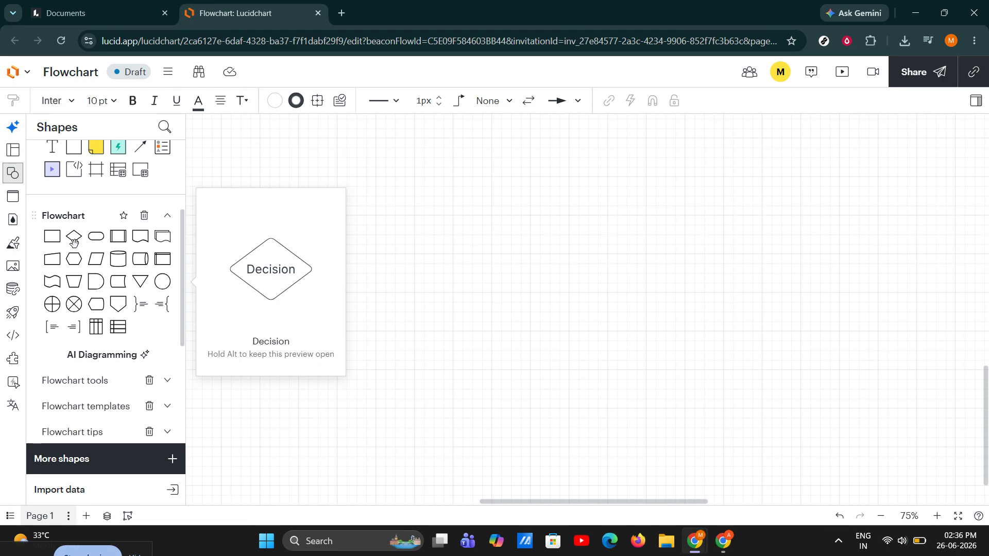
left_click_drag(96, 242, 415, 312)
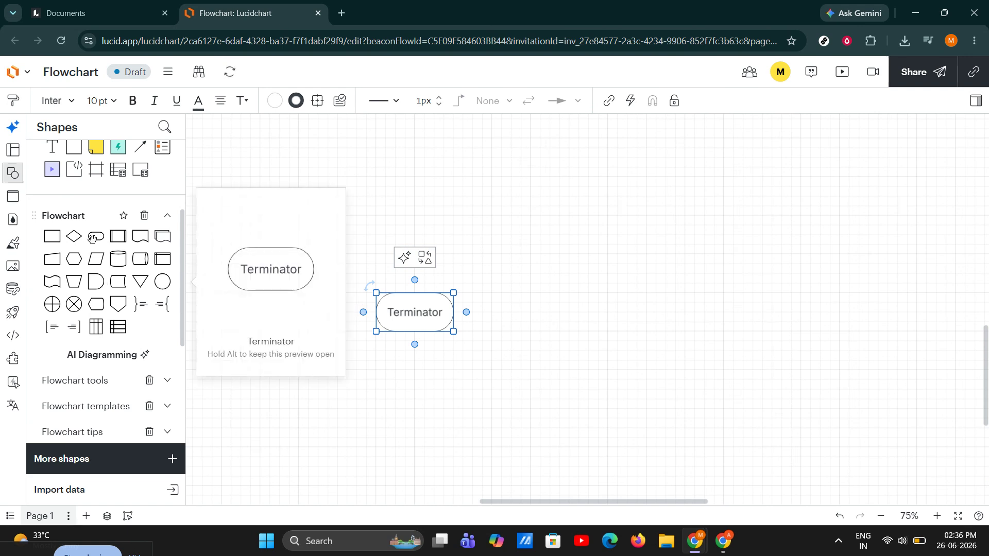
mouse_move(77, 237)
left_click_drag(75, 236, 547, 313)
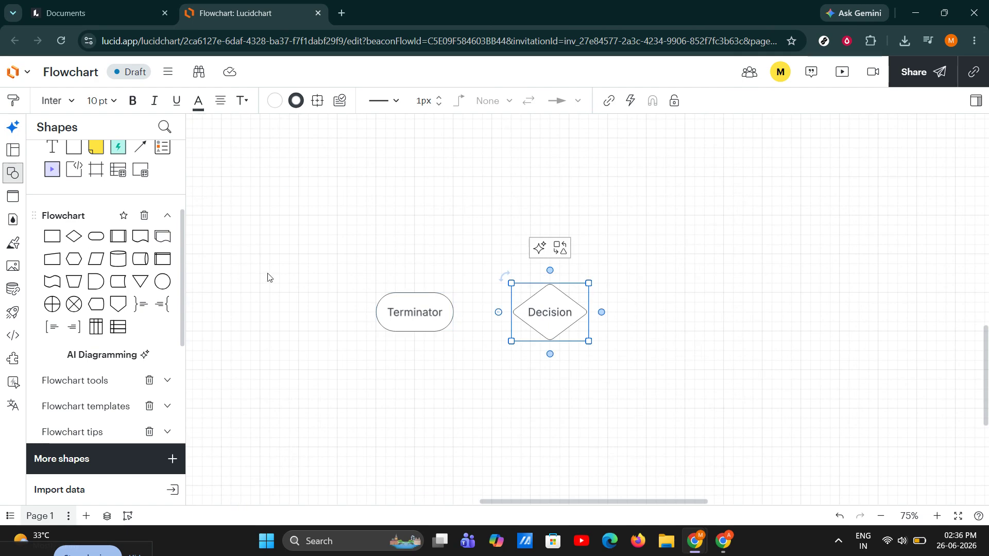
Step: Add a Process shape from the Flowchart library to the left of the Terminator, aligned in the same row
mouse_move(140, 238)
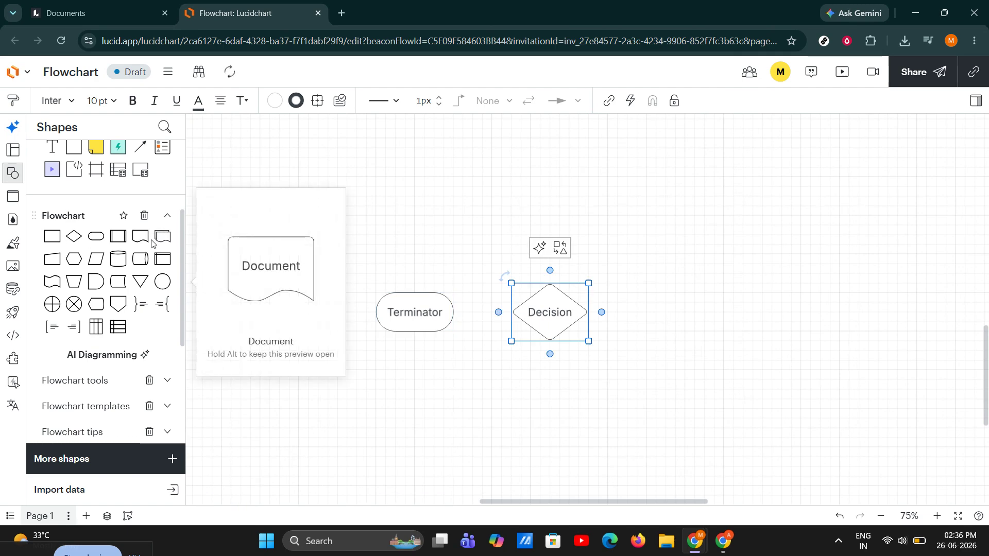
mouse_move(74, 257)
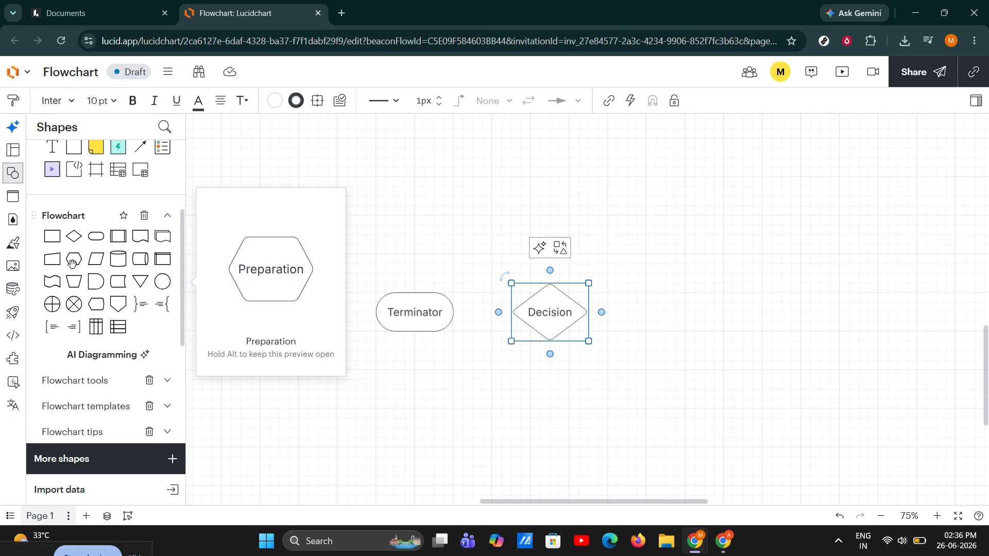
mouse_move(54, 244)
left_click_drag(54, 241, 288, 312)
left_click(536, 314)
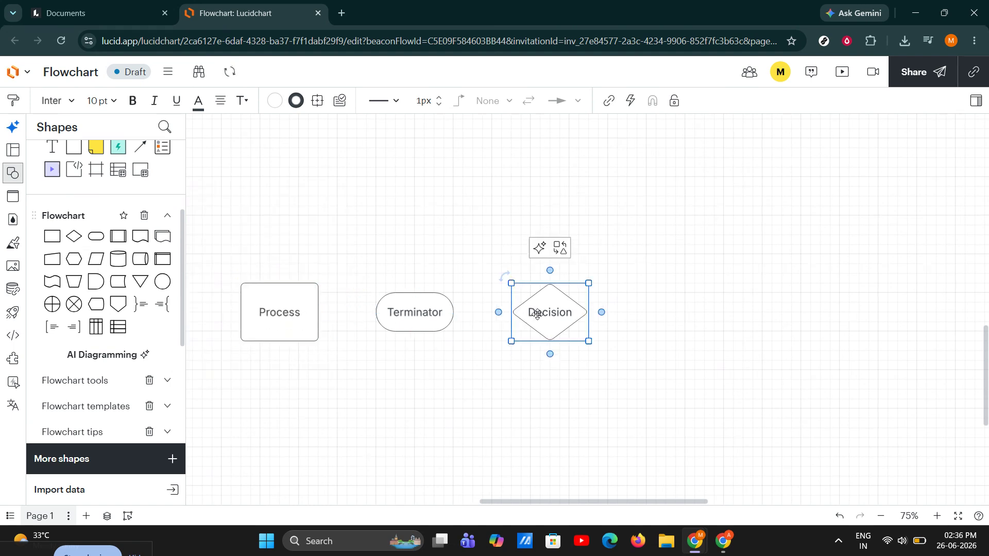
left_click_drag(561, 316, 562, 316)
left_click(477, 387)
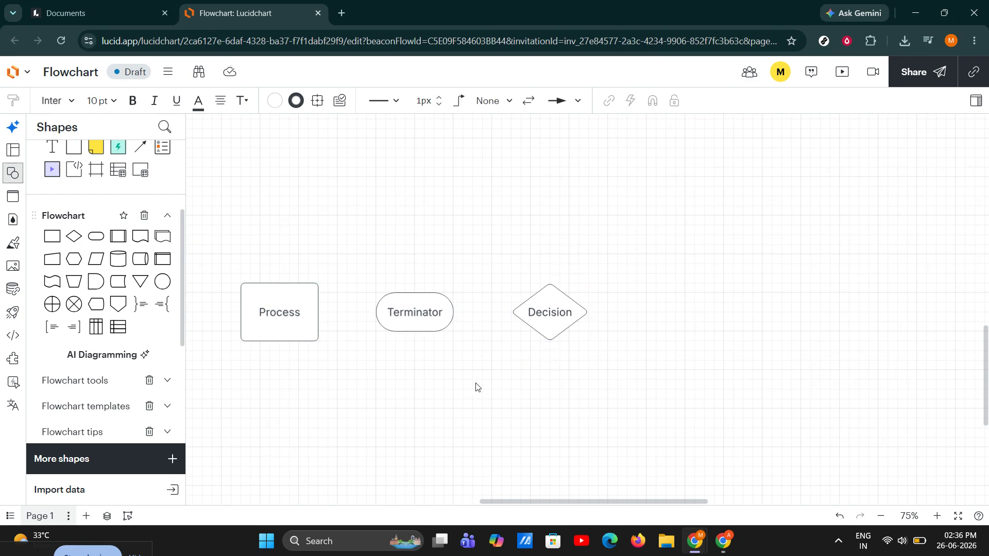
Step: Move the Process shape to the right of the Decision and connect the Decision's right side to it
left_click_drag(390, 393, 517, 367)
left_click(368, 289)
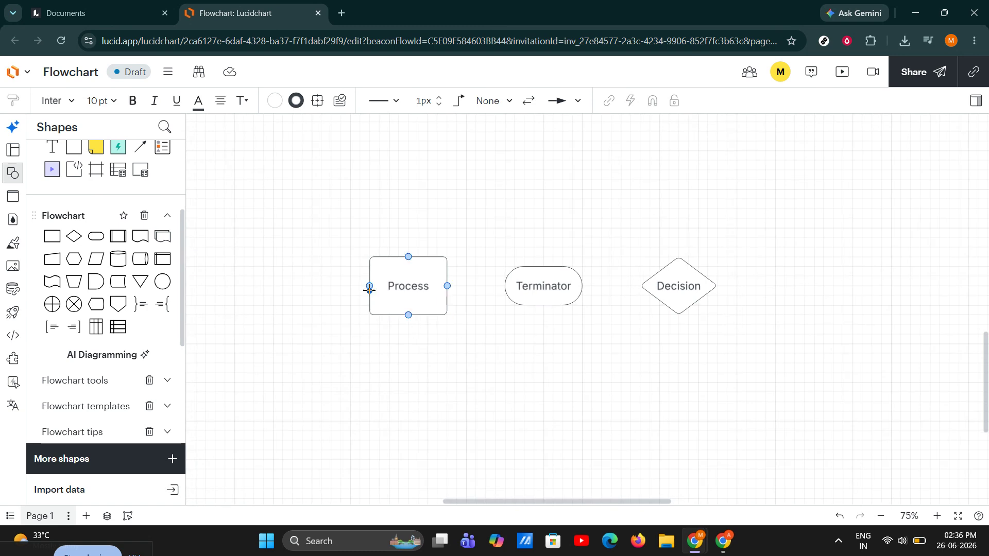
left_click_drag(421, 287, 839, 289)
left_click_drag(707, 386, 634, 391)
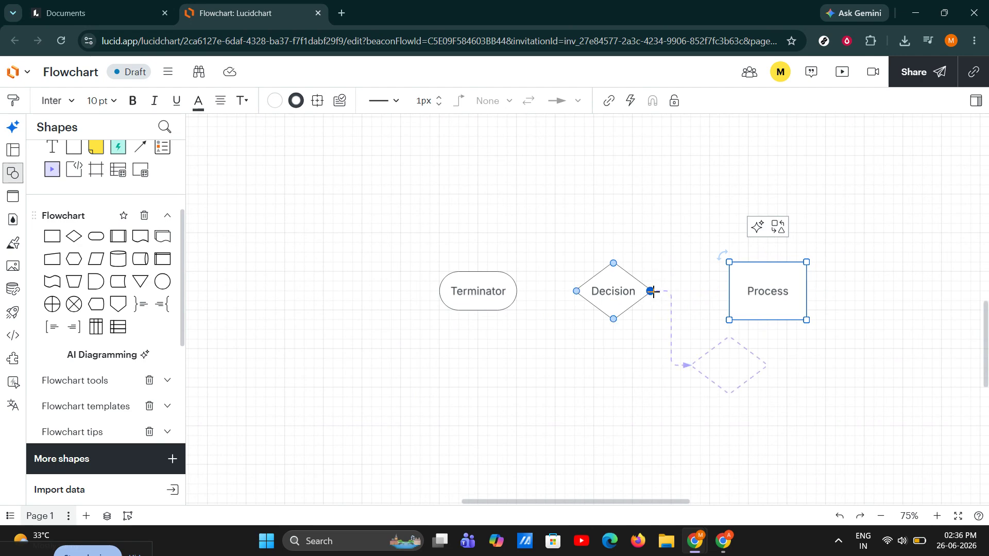
left_click_drag(651, 291, 729, 291)
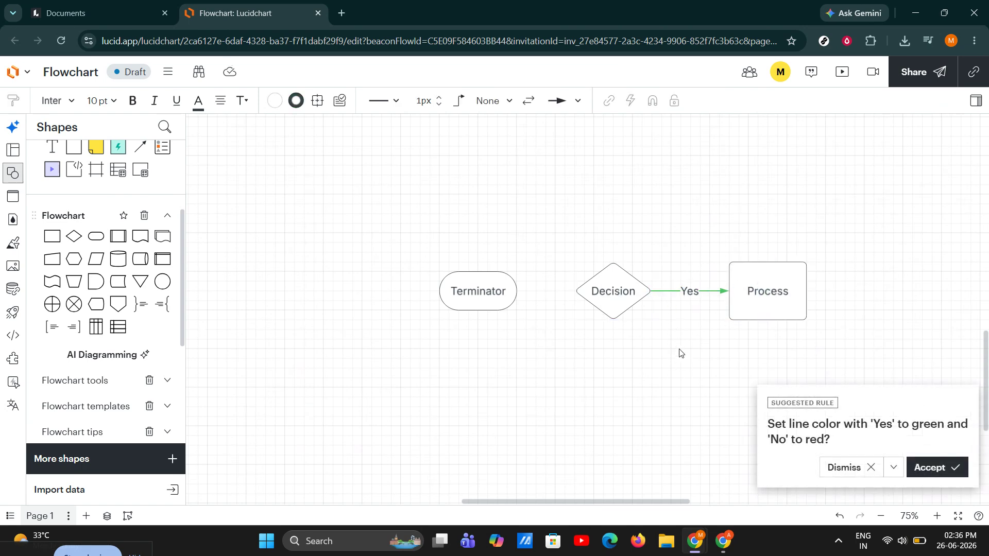
Step: Accept the suggested rule that colors 'Yes' lines green and 'No' lines red
double_click(623, 299)
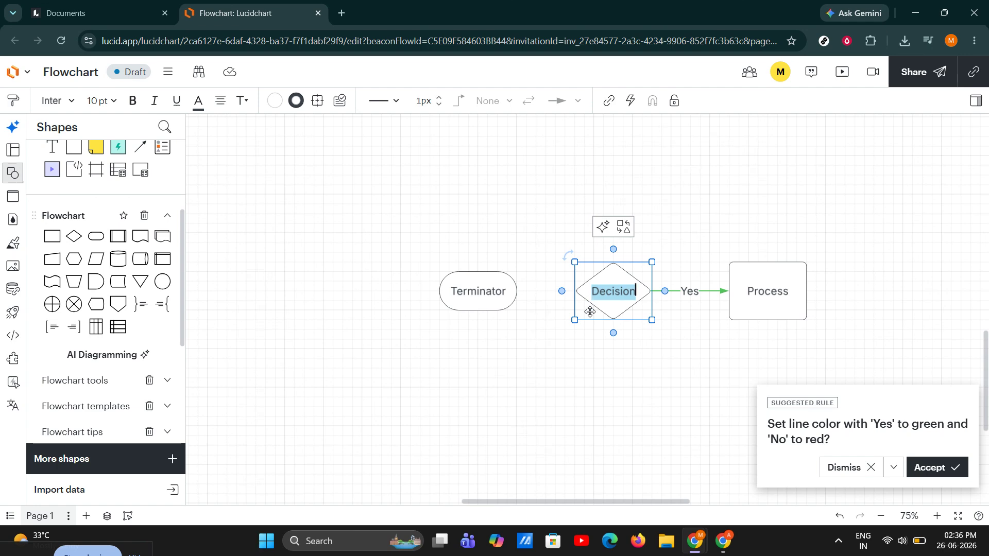
left_click(931, 469)
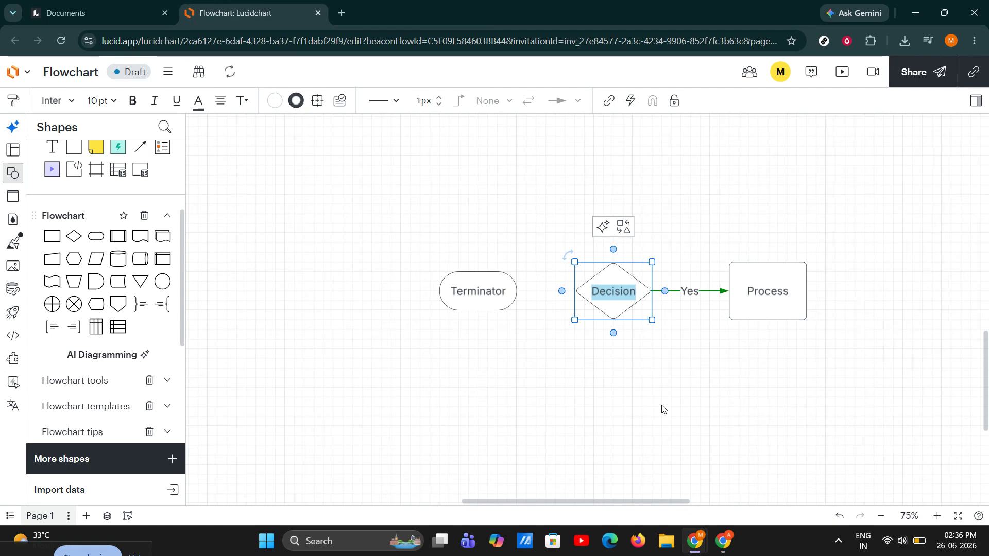
left_click(583, 379)
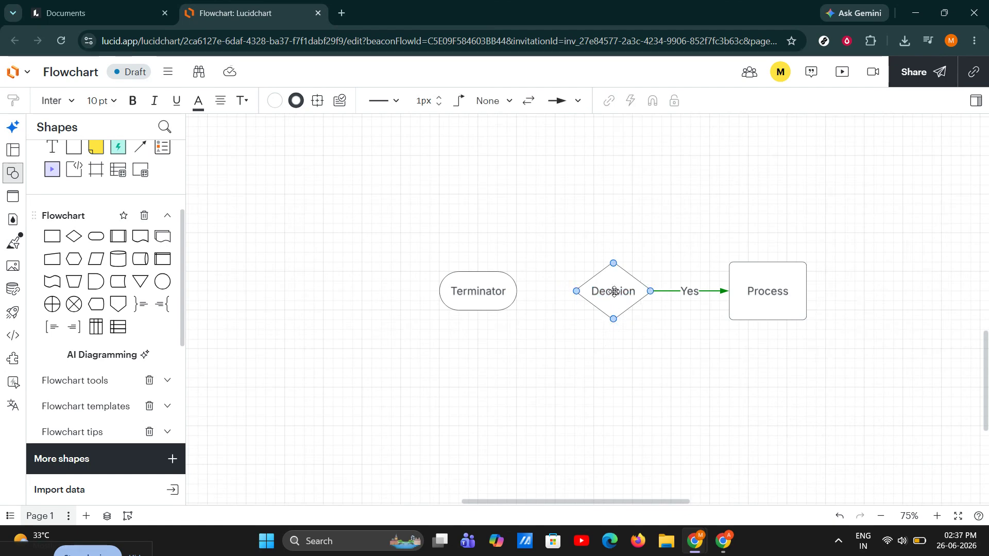
Step: Move the Decision shape toward the Terminator, leaving a 100 px gap between them
left_click_drag(613, 291, 607, 289)
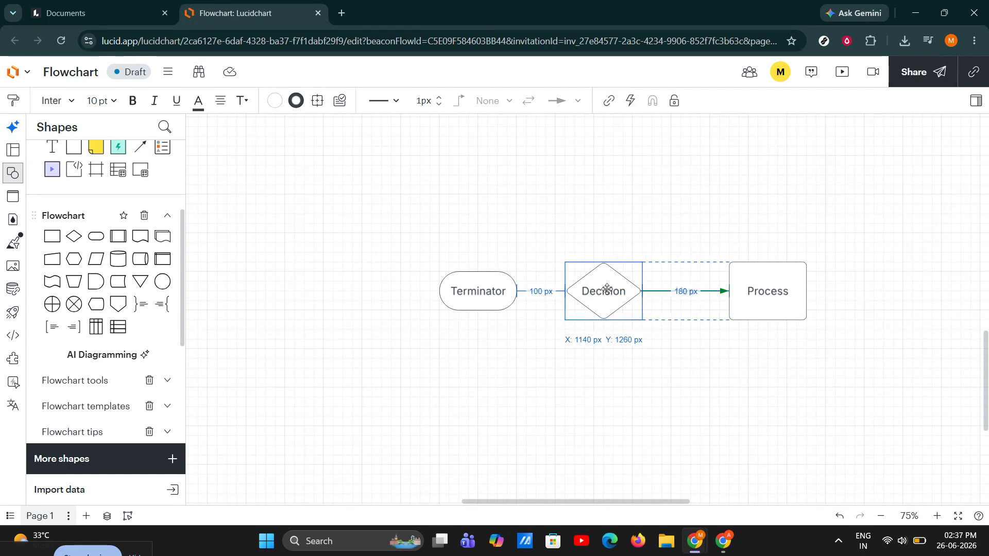
left_click(704, 335)
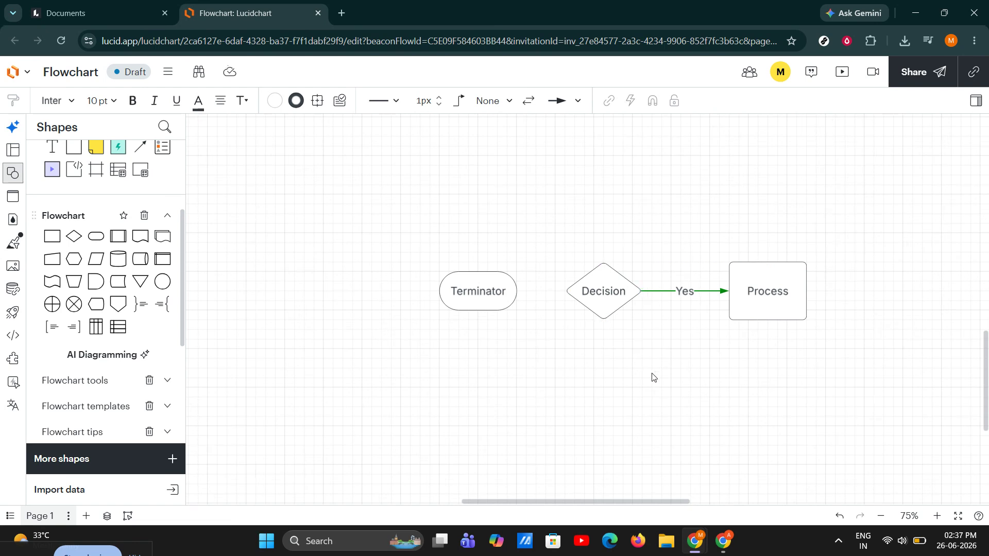
left_click(682, 292)
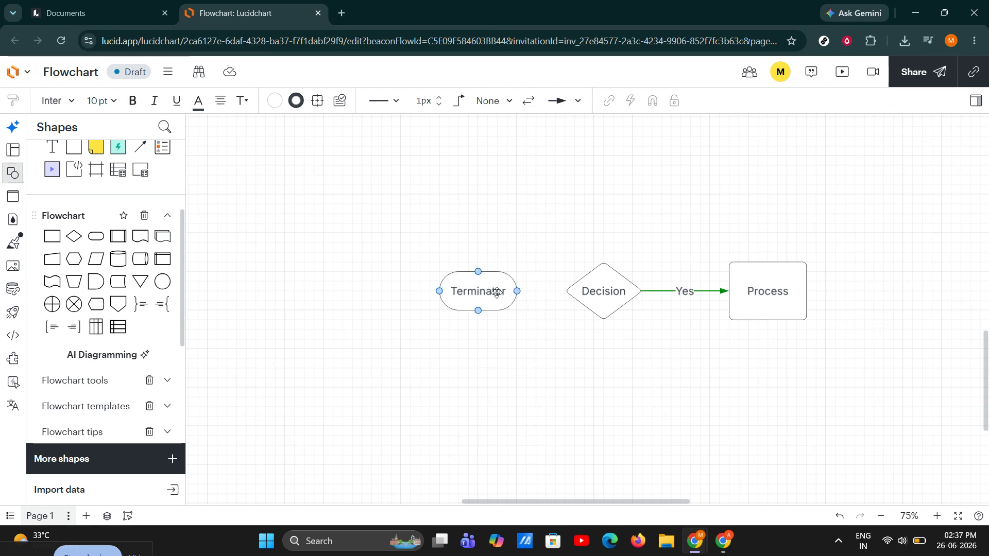
Step: Draw a short downward connector from the Terminator's right side, and undo the shape added at its end
mouse_move(517, 292)
left_click(516, 291)
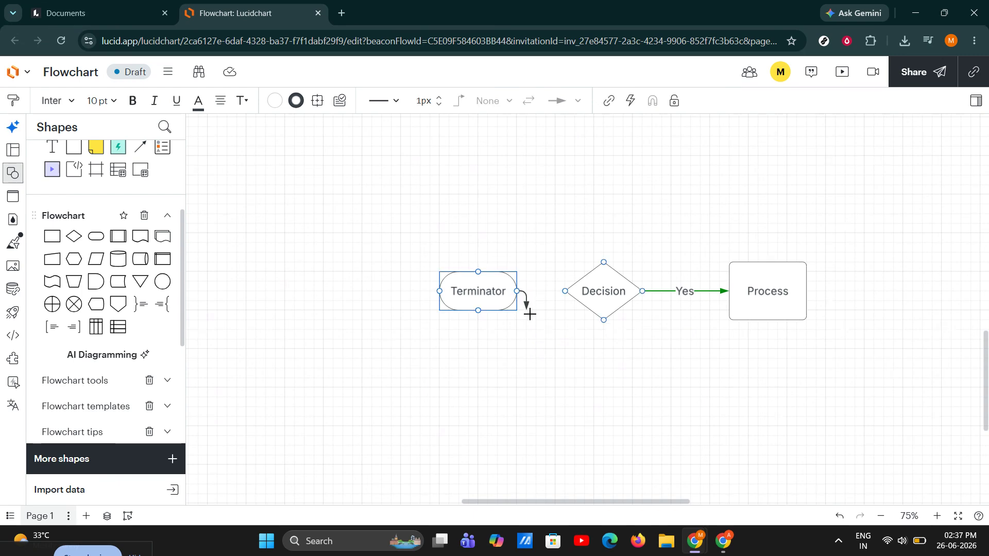
left_click_drag(530, 314, 529, 313)
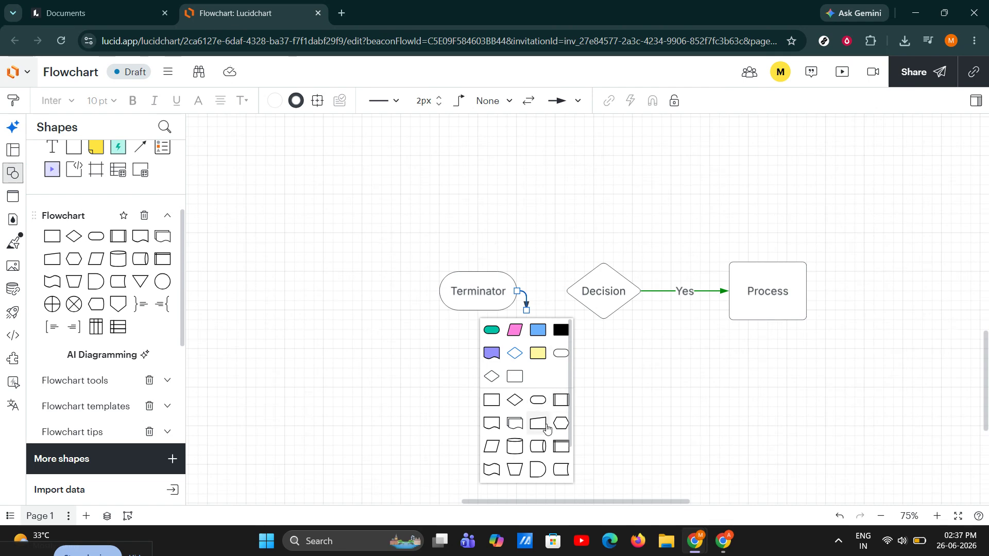
left_click(547, 429)
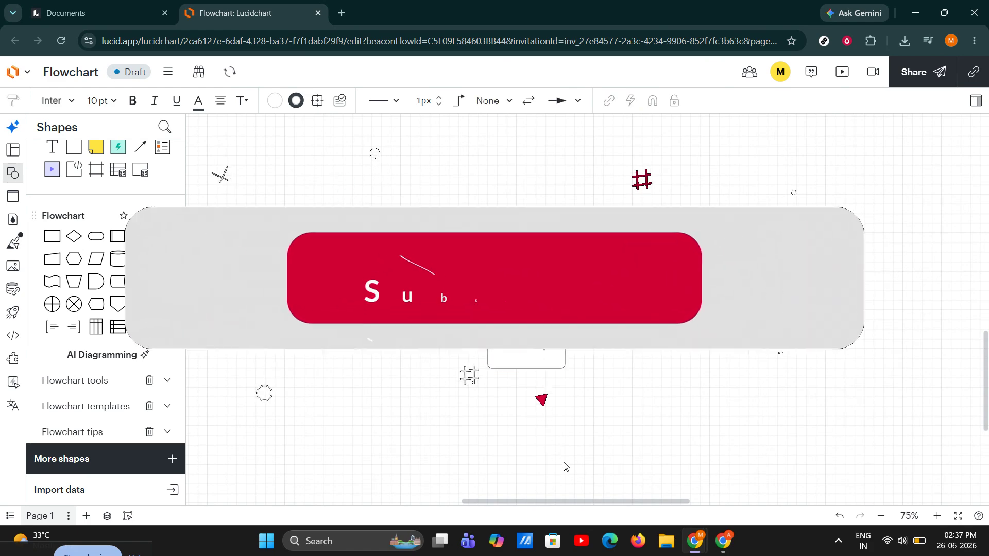
key("ctrl+z")
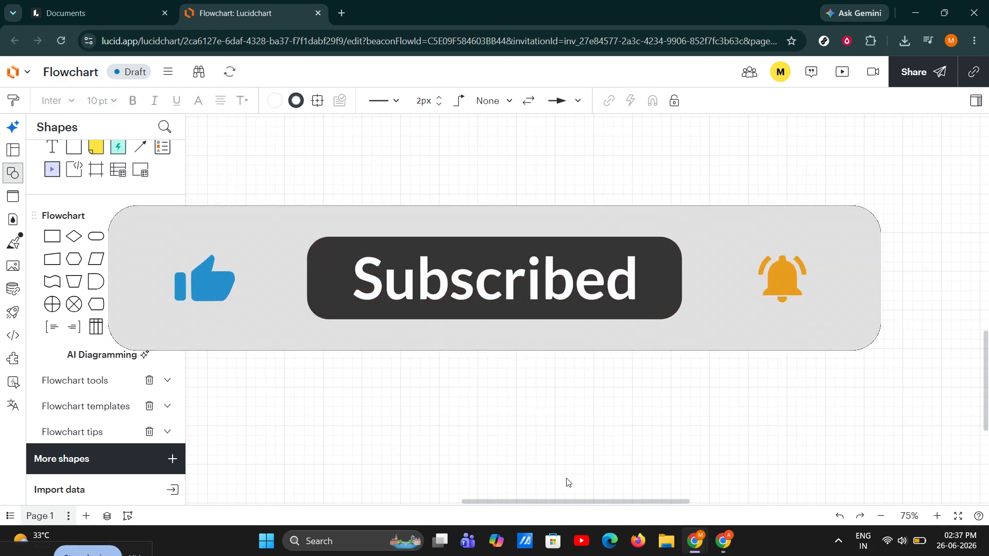